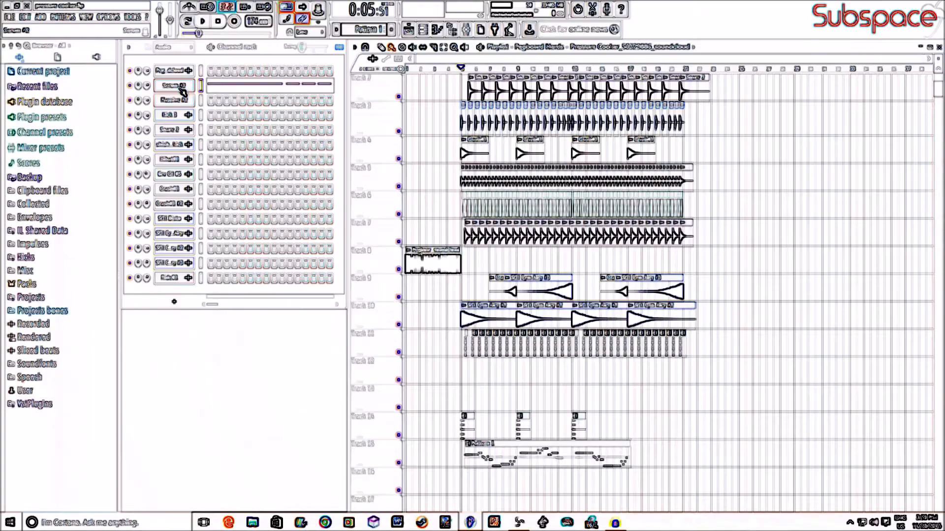
Step: Play the arrangement from the start to hear the bass in context, and stop playback
key("space")
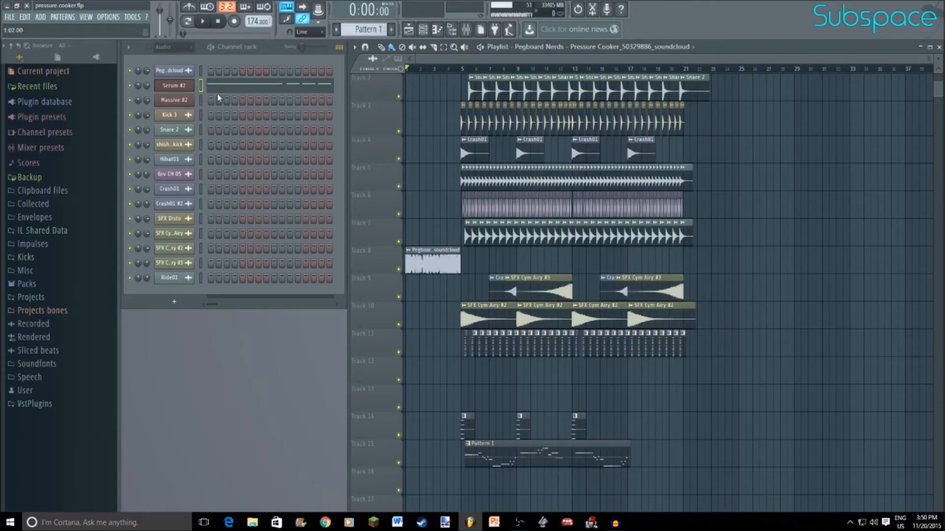
left_click(202, 21)
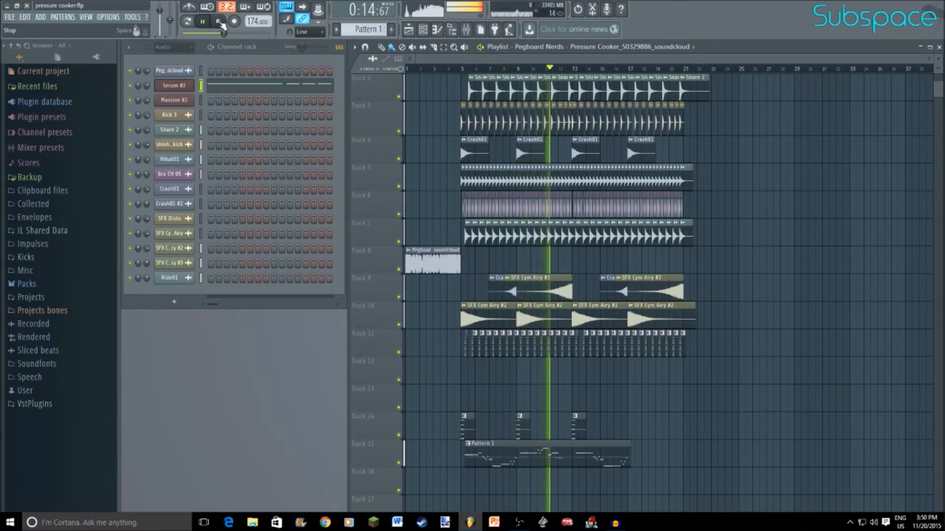
left_click(219, 21)
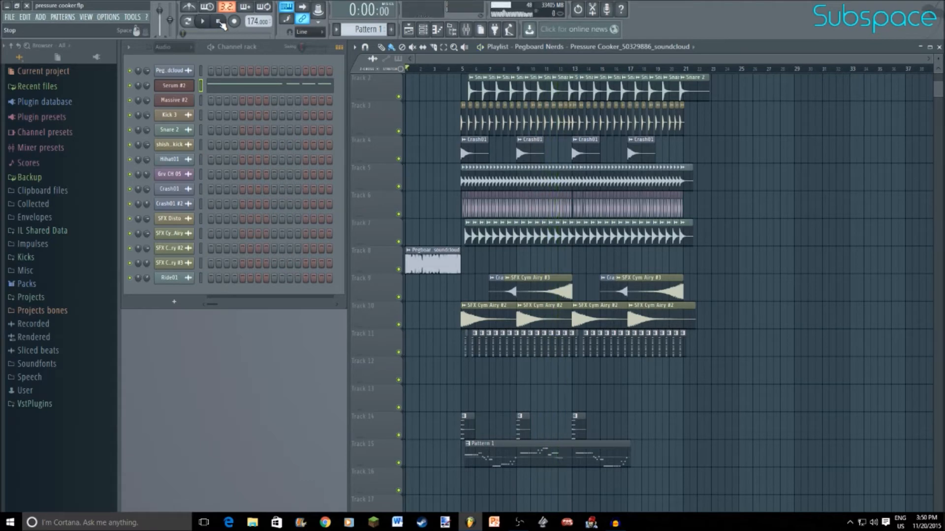
Step: Open the Serum #2 channel's synth and reposition its window so the whole interface is in view
left_click(169, 92)
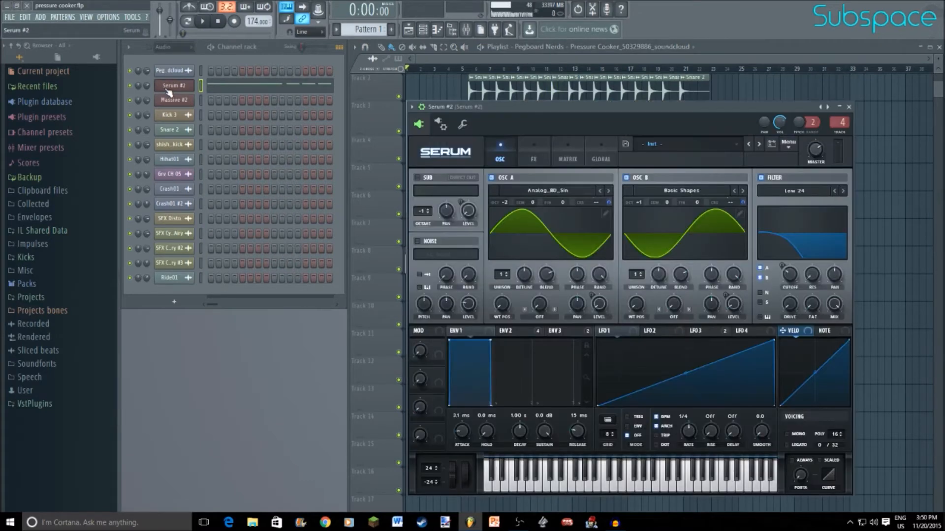
left_click_drag(703, 107, 442, 88)
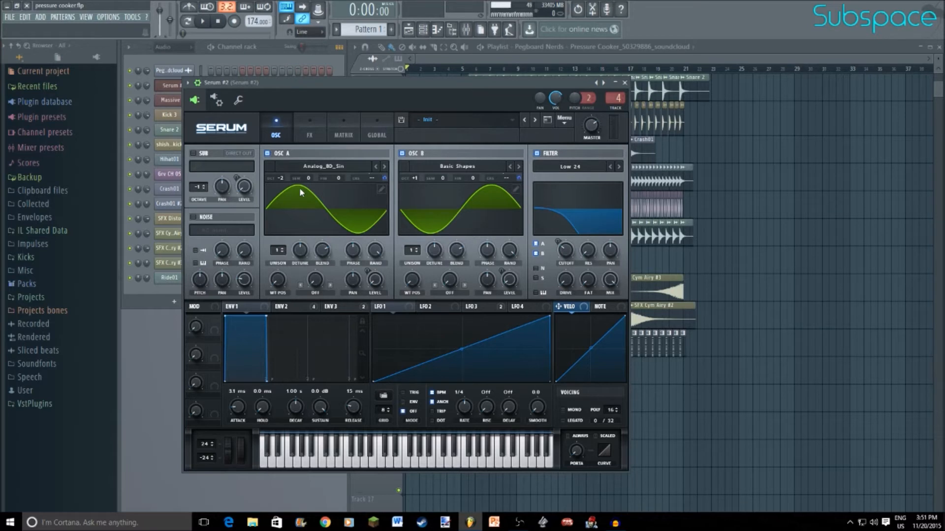
left_click(536, 253)
Step: Look over the Serum patch's effects chain from Hyper/Dimension to EQ and compare it with the oscillator settings
left_click(315, 123)
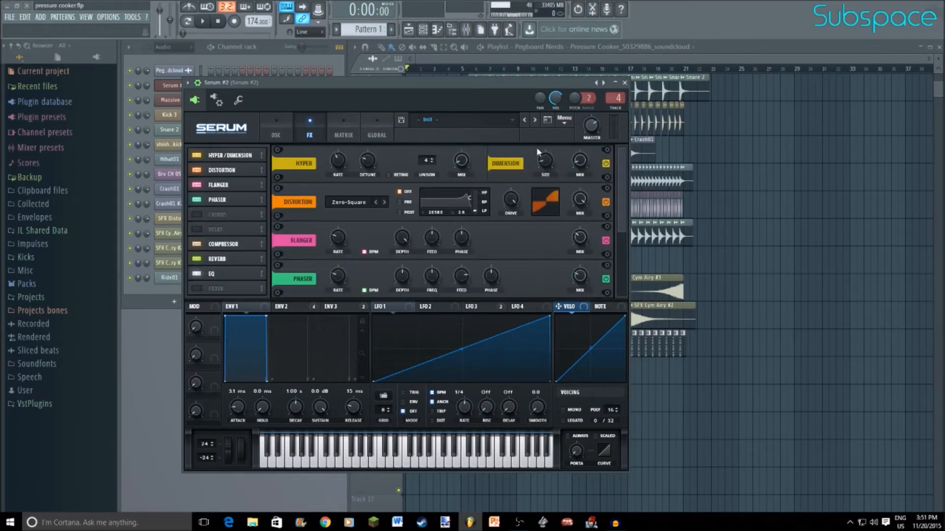
left_click(275, 127)
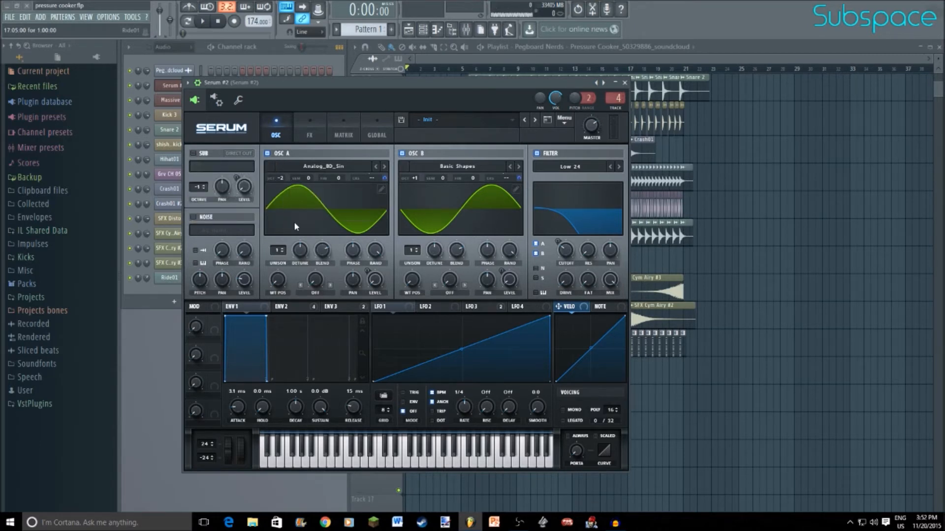
left_click(310, 129)
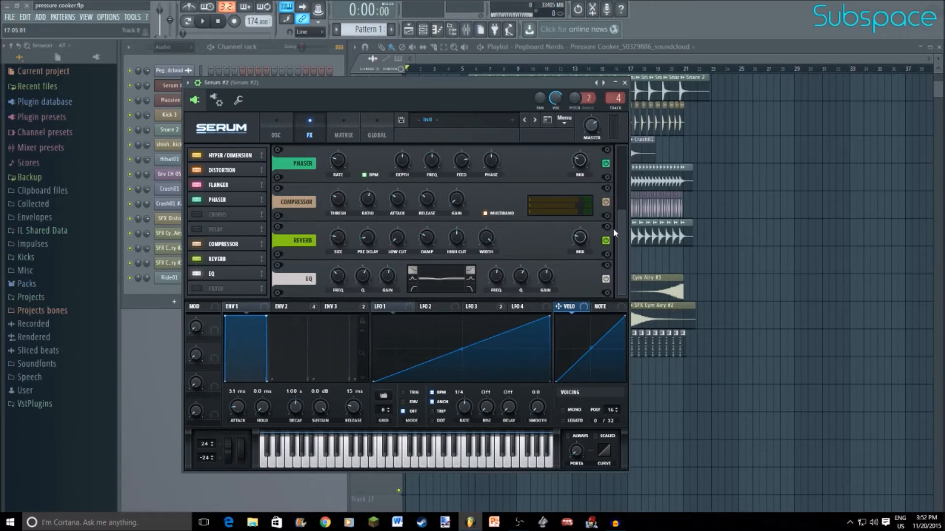
left_click_drag(621, 234, 624, 129)
left_click(285, 131)
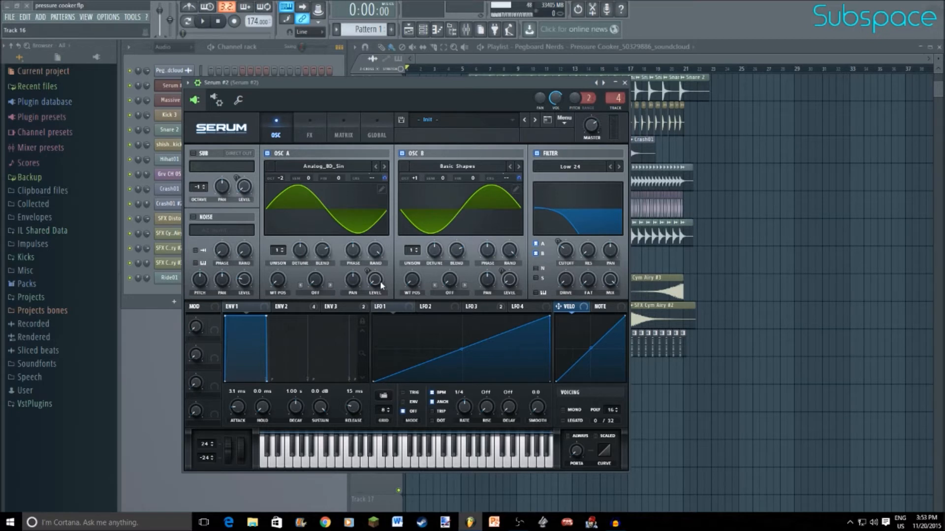
Step: Inspect LFOs 1 to 4 and envelopes 3 and 2, including the knobs that envelope 2 modulates
left_click(431, 307)
left_click(395, 308)
left_click(427, 308)
left_click(475, 308)
left_click(523, 307)
left_click(325, 307)
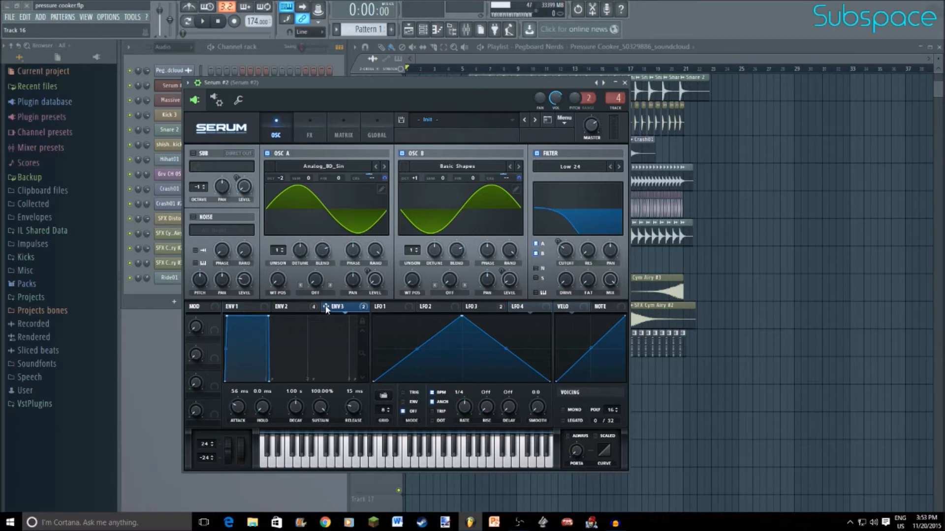
left_click(294, 307)
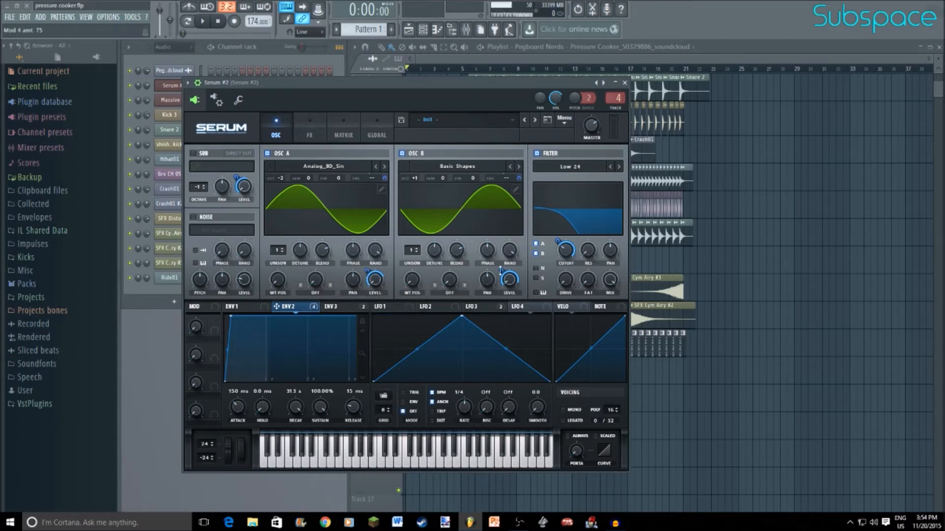
mouse_move(502, 269)
Step: Check the available filter type categories without changing the filter, and inspect its cutoff
left_click(581, 170)
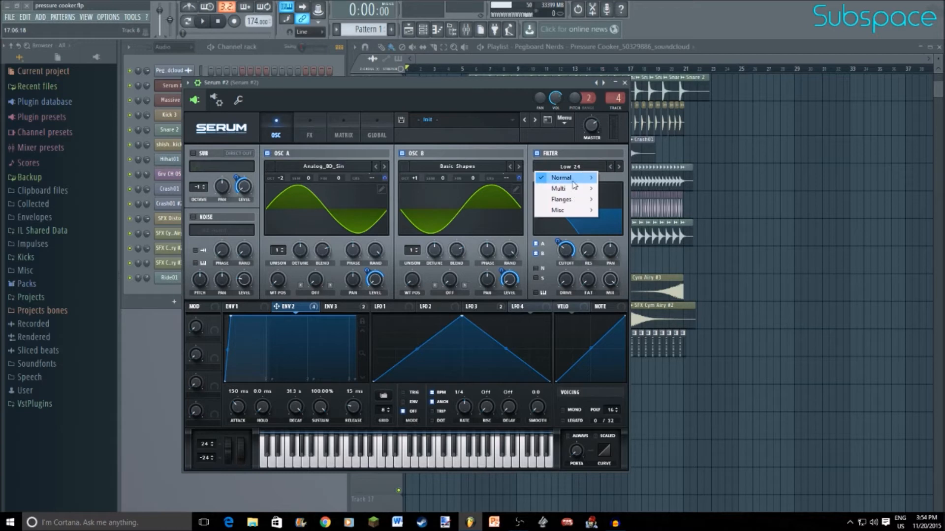
mouse_move(573, 180)
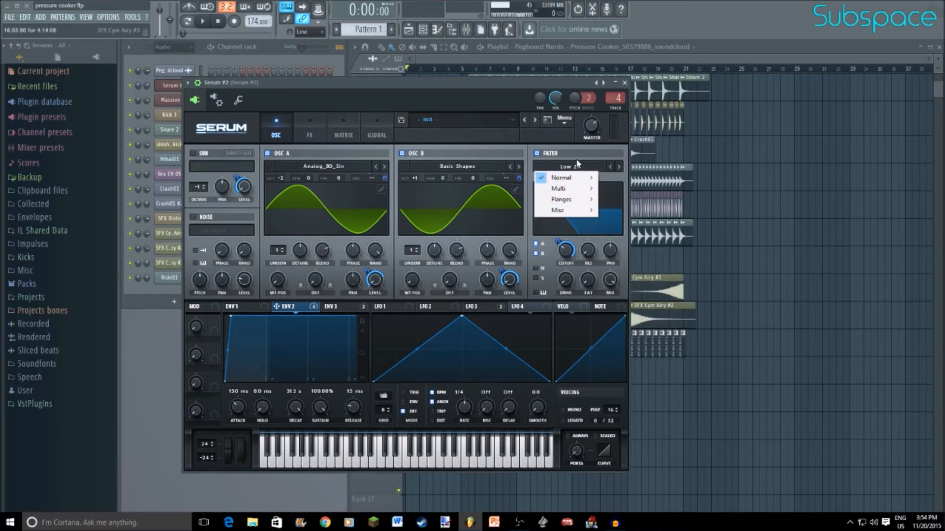
left_click(576, 160)
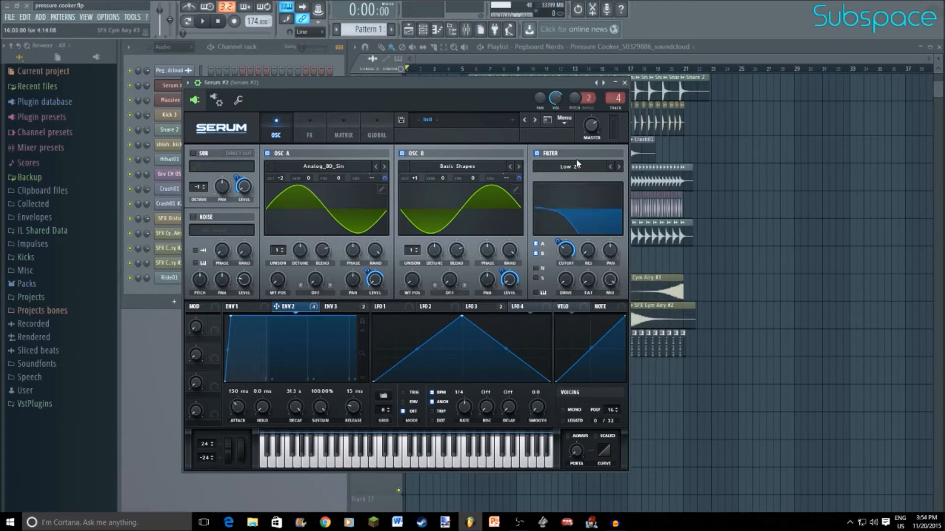
left_click(566, 250)
Step: Examine LFO 3's shape and settings, and review its pitch routings in the modulation matrix
left_click(413, 308)
left_click(435, 306)
left_click(493, 308)
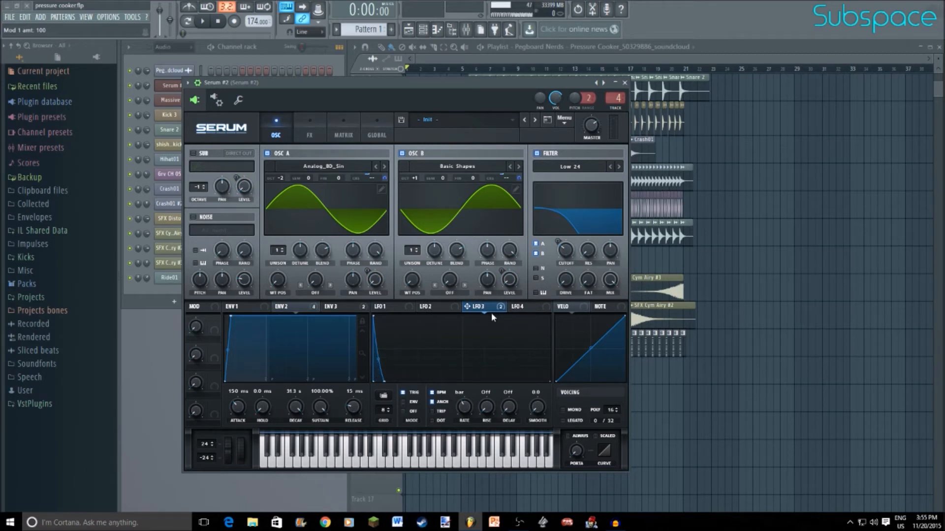
left_click(344, 130)
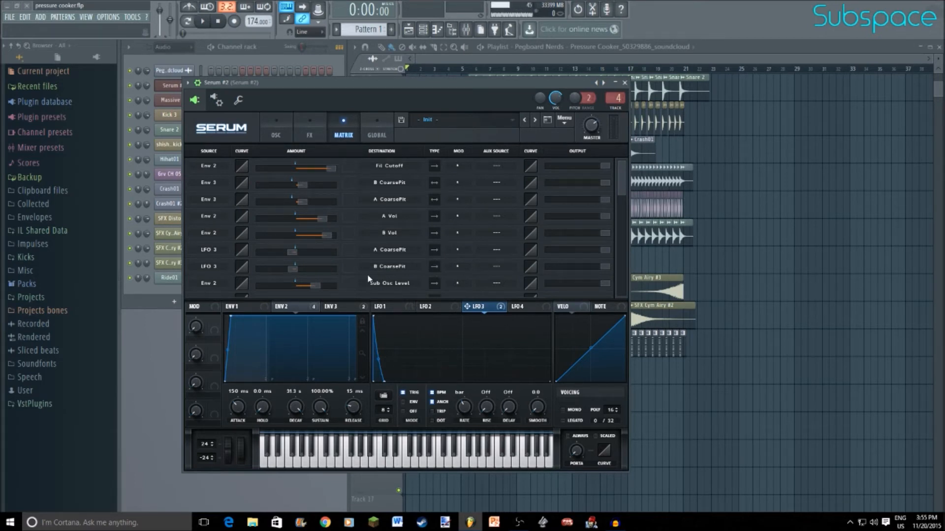
left_click(276, 130)
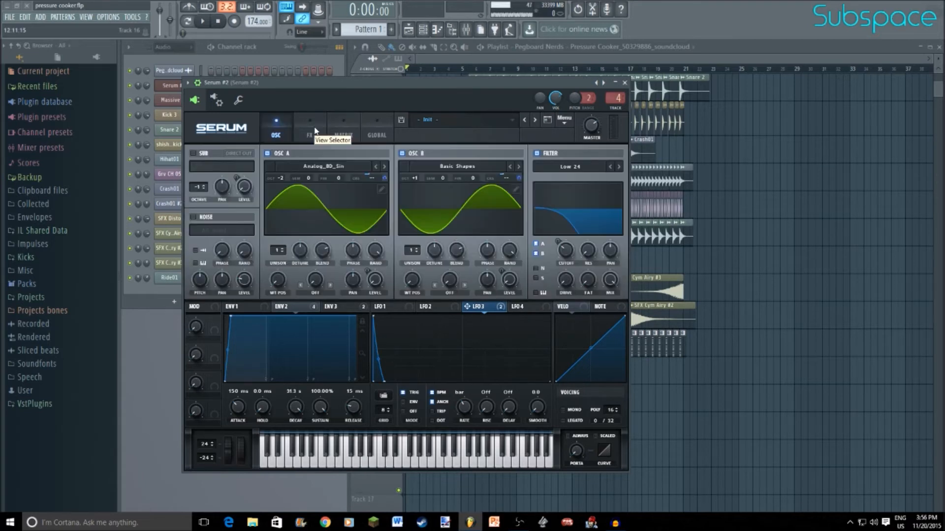
Step: Review the settings of the Hyper/Dimension, Distortion, Flanger and Phaser effects, including their mix amounts
left_click(310, 131)
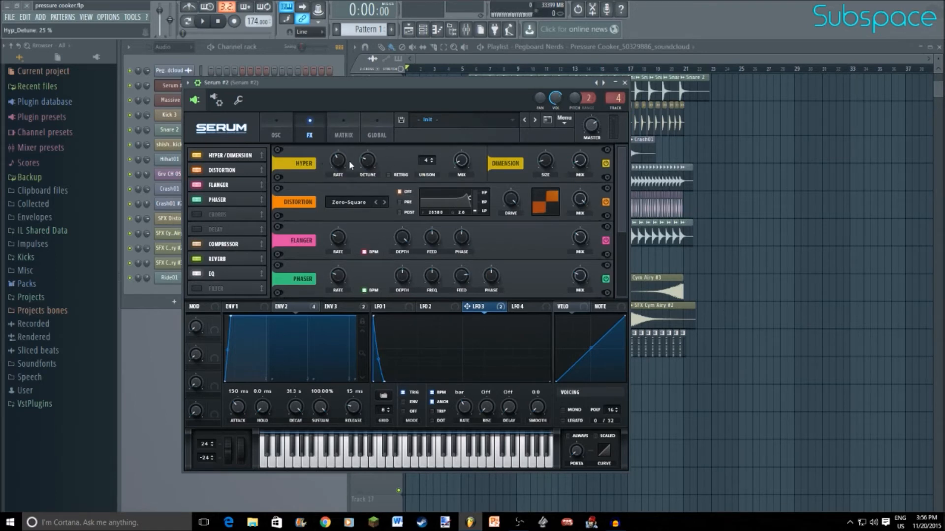
mouse_move(338, 160)
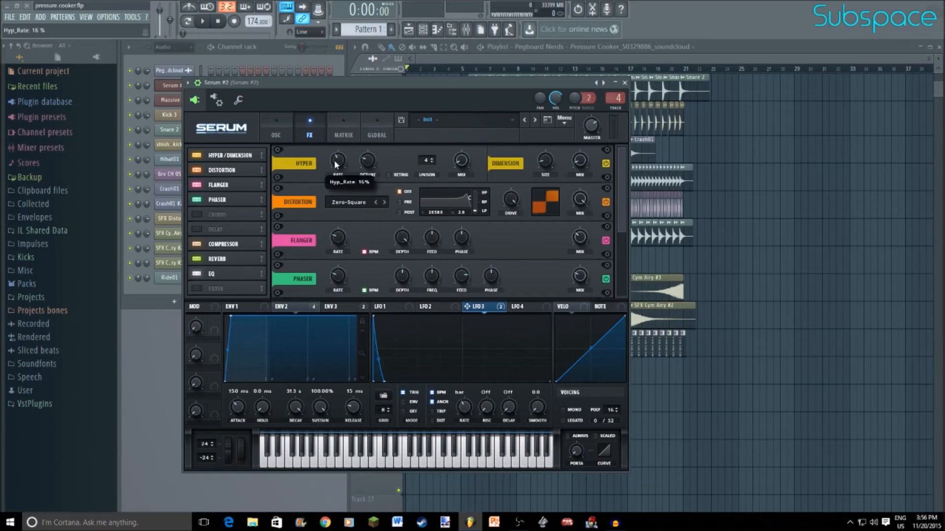
mouse_move(466, 169)
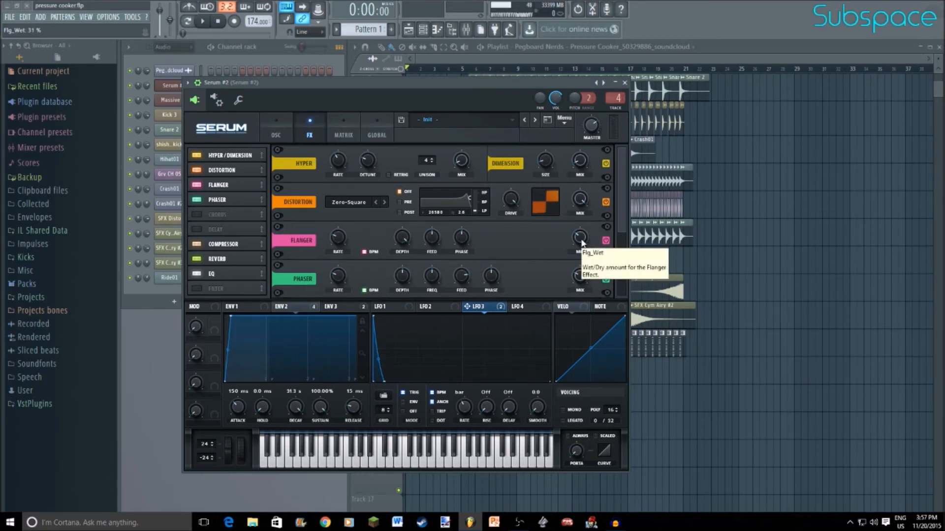
scroll(622, 238, "down", 2)
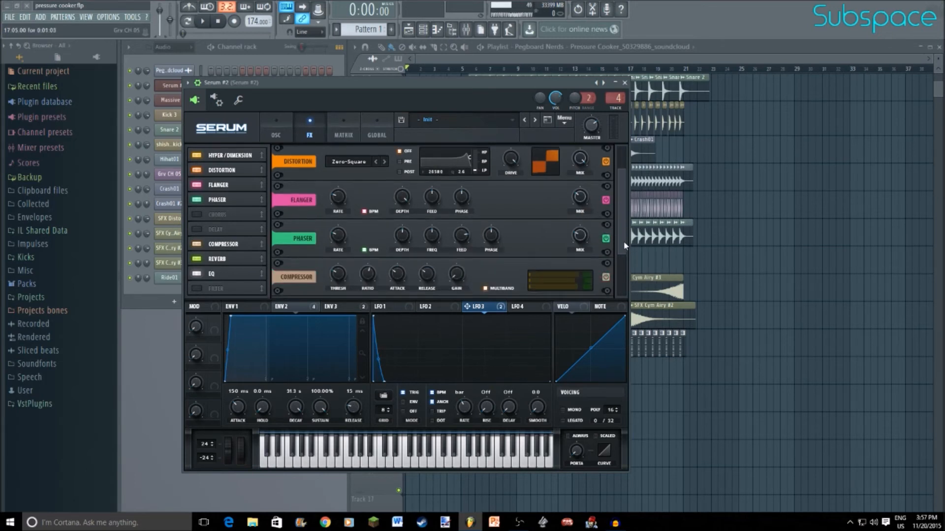
scroll(621, 226, "up", 2)
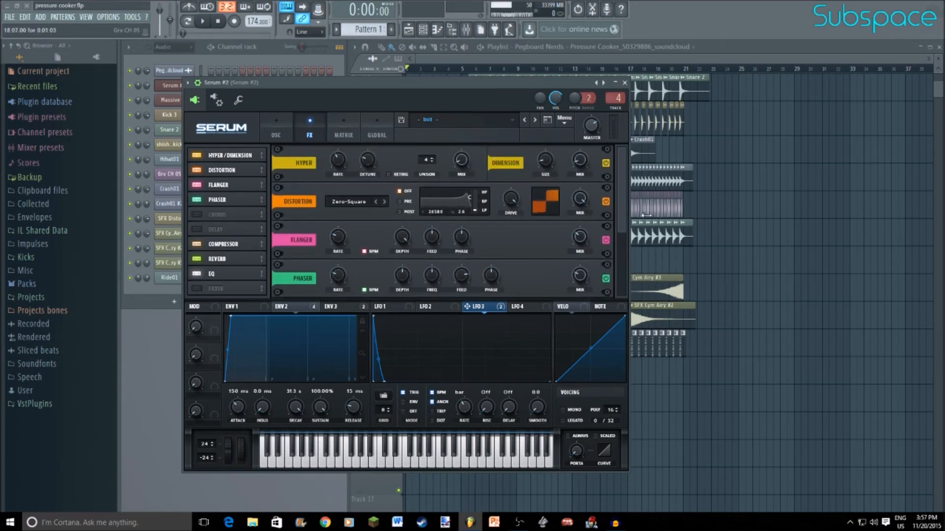
scroll(621, 201, "down", 2)
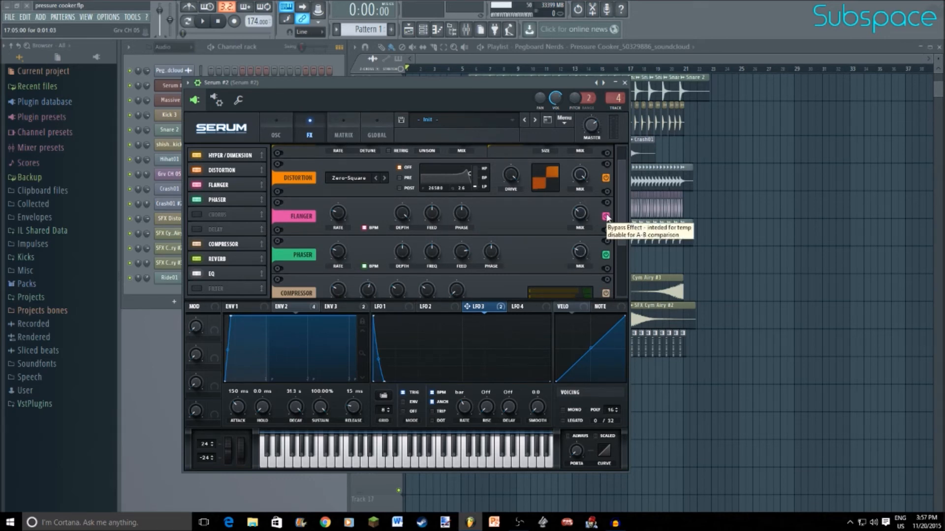
scroll(622, 219, "down", 2)
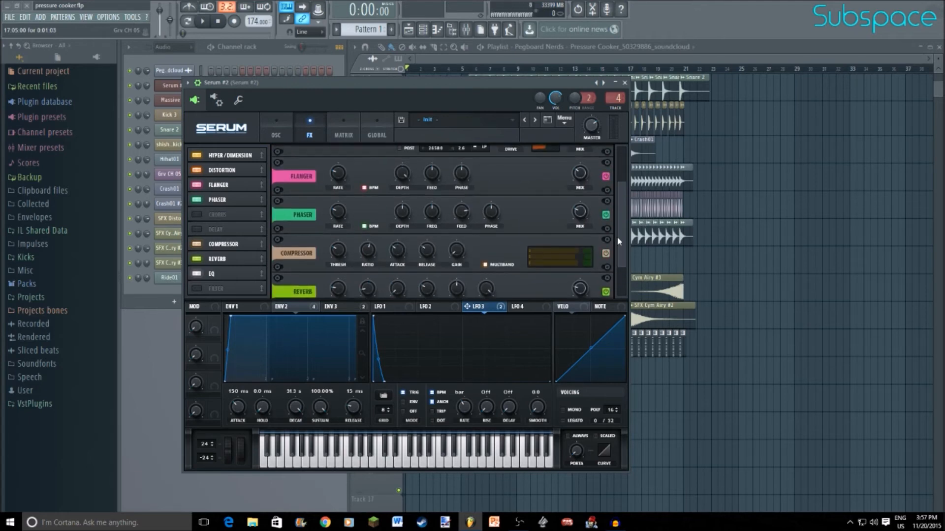
scroll(607, 250, "up", 1)
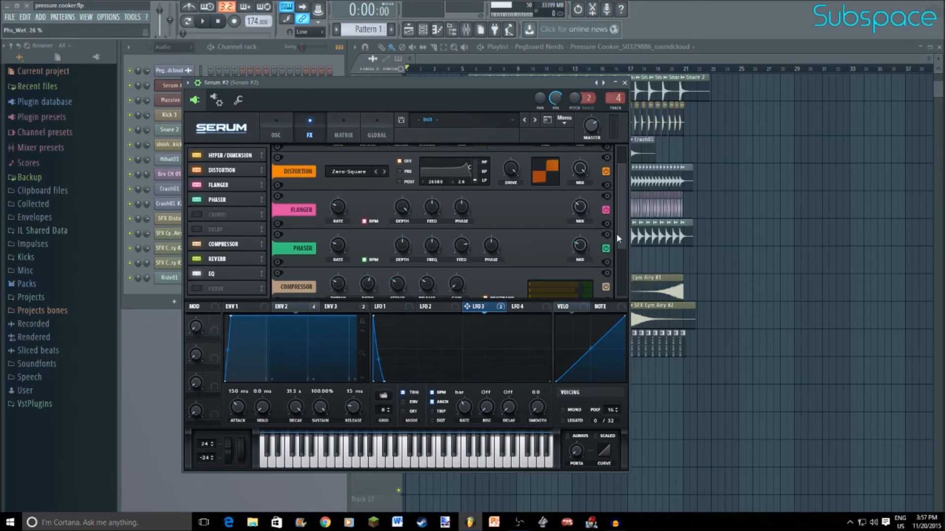
Step: Review the Compressor, Reverb and EQ settings at the end of the effects chain
scroll(618, 238, "down", 3)
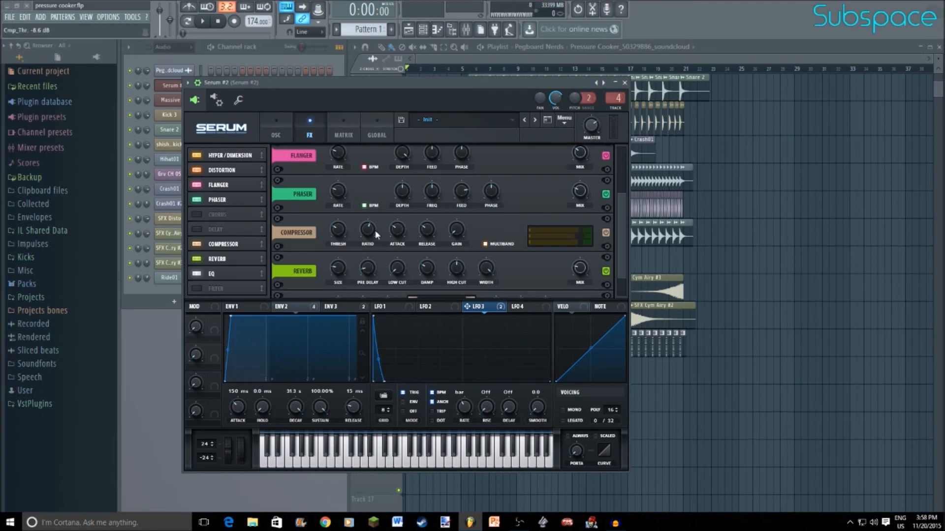
mouse_move(370, 233)
mouse_move(460, 235)
scroll(621, 229, "down", 2)
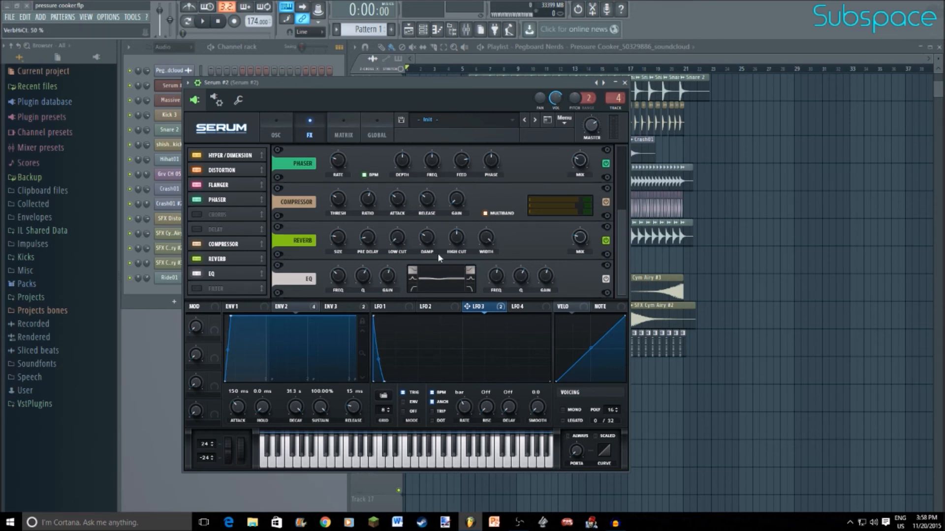
mouse_move(488, 244)
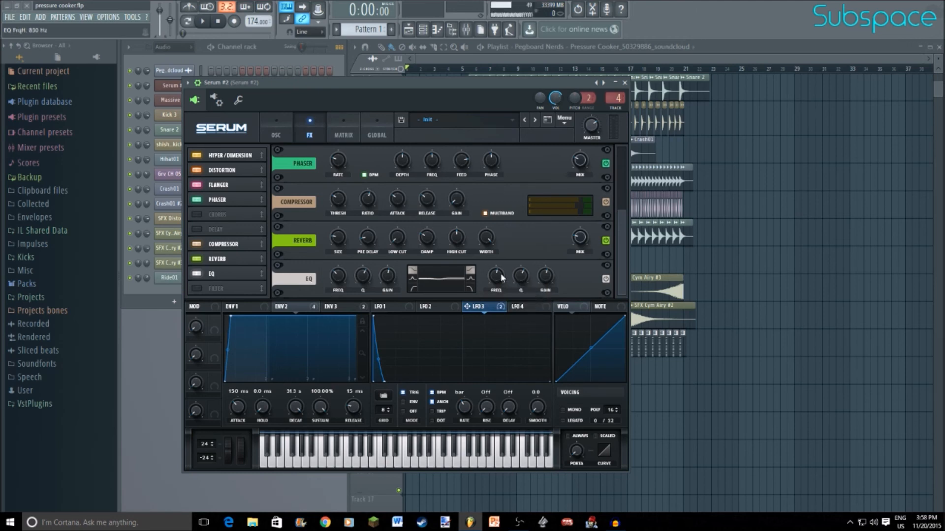
mouse_move(521, 275)
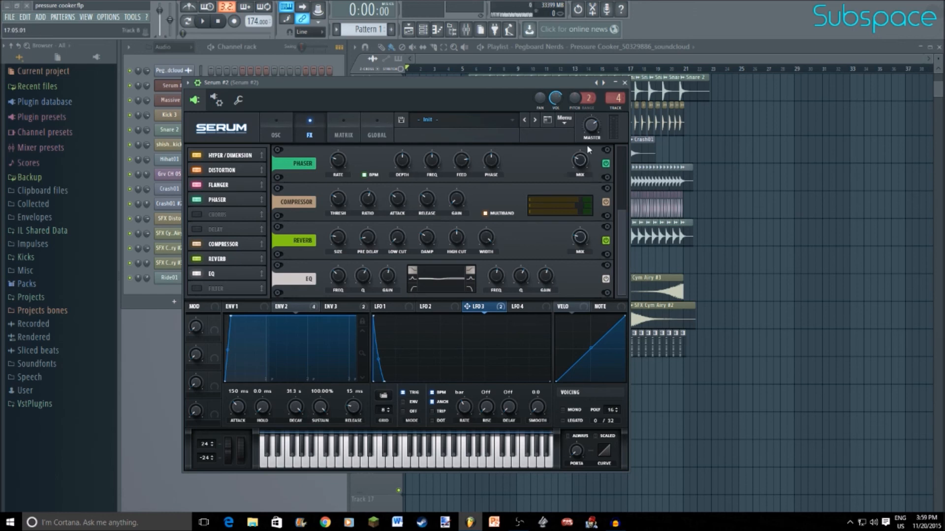
Step: Look over the modulation matrix and global settings, and check oscillator B's wavetable position
left_click(347, 123)
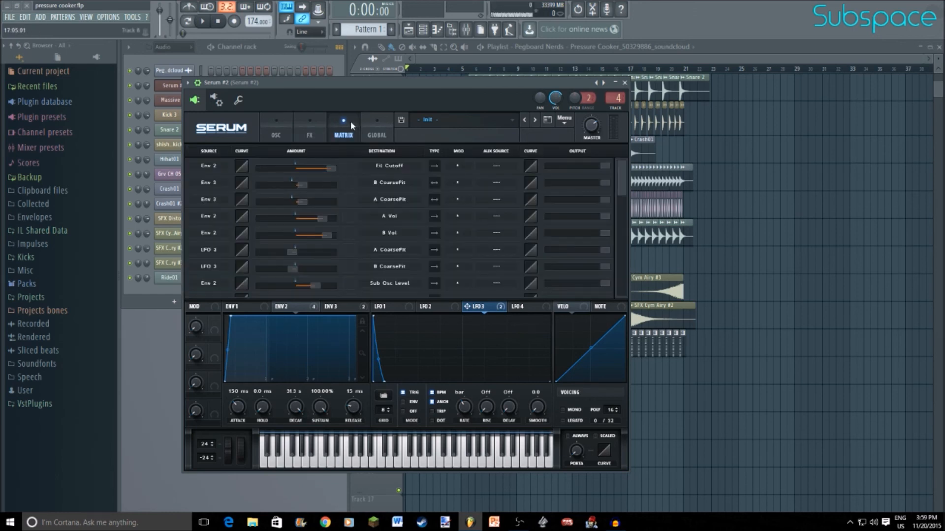
left_click(377, 133)
left_click(278, 123)
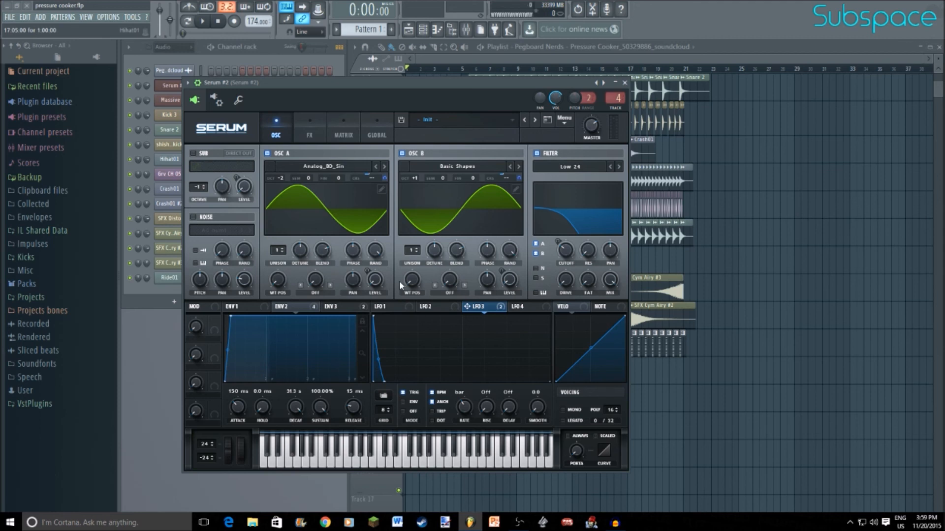
left_click_drag(411, 280, 329, 420)
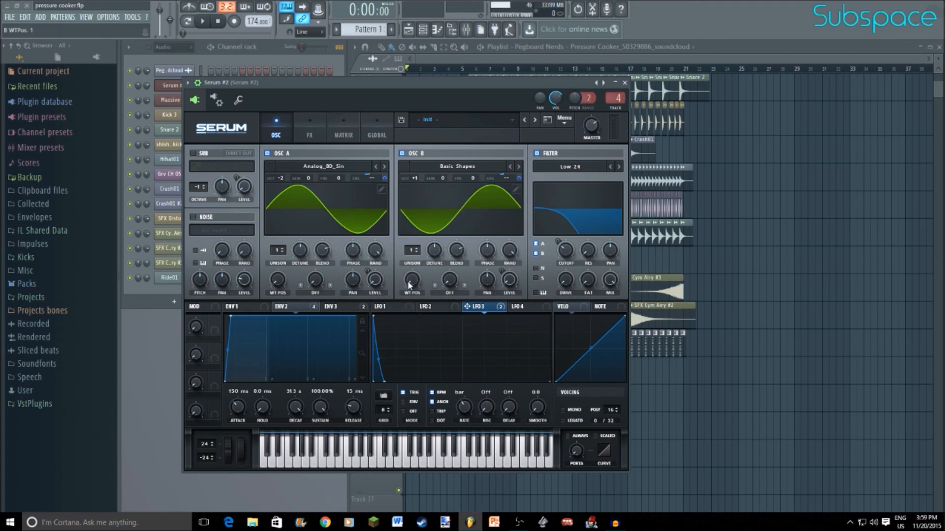